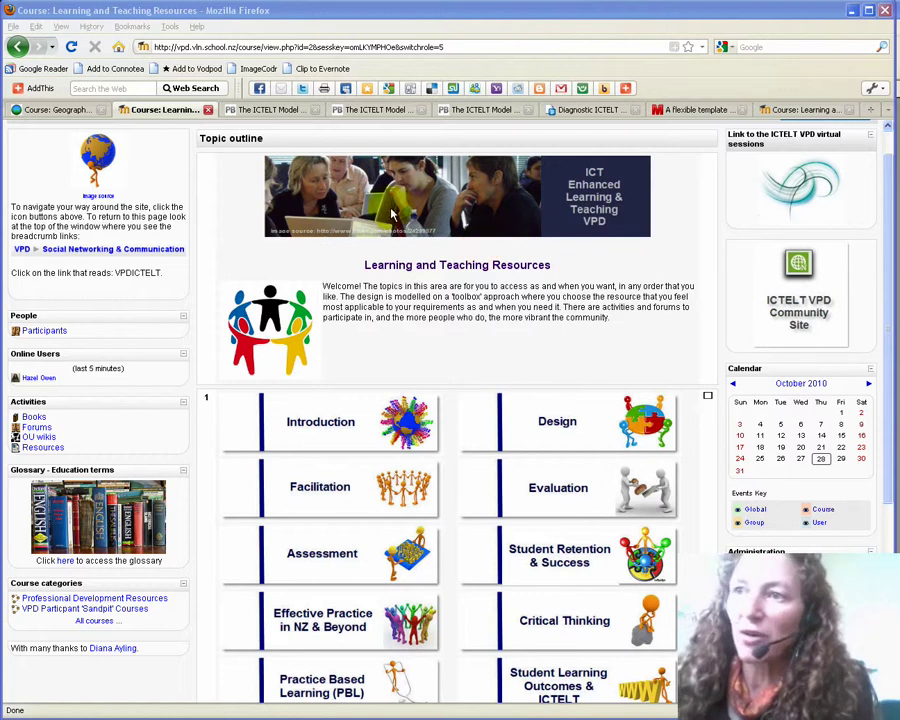
- Switch to the ICTELT Scenario Appendices page showing the Appendix 4 Focus on Pedagogy diagram
{"action": "left_click", "coordinate": [277, 112]}
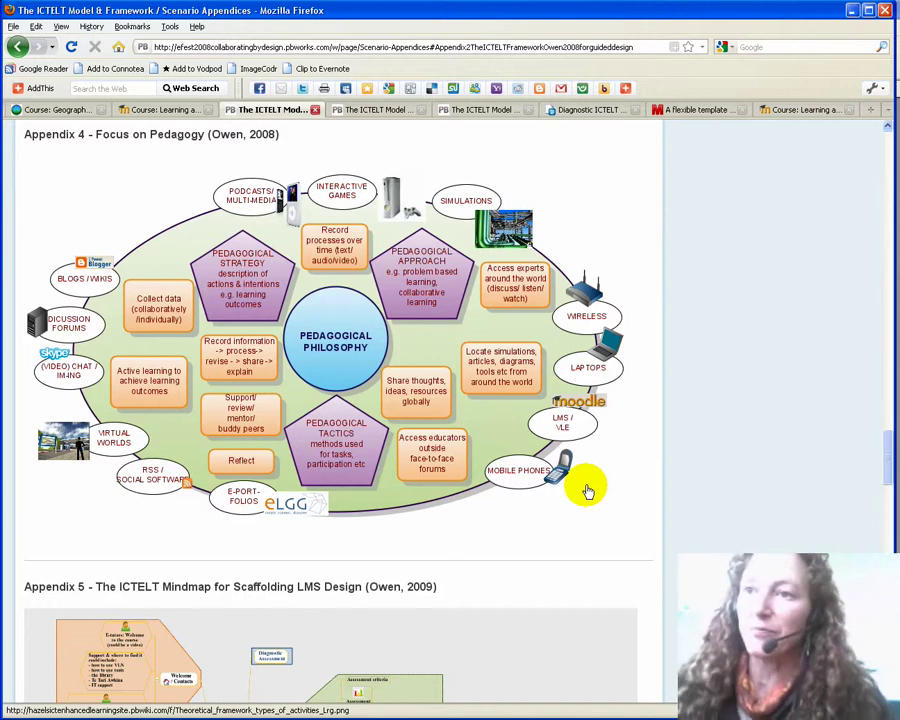
- Switch to the ICTELT Model & Framework FrontPage wiki with its section links table
{"action": "left_click", "coordinate": [380, 110]}
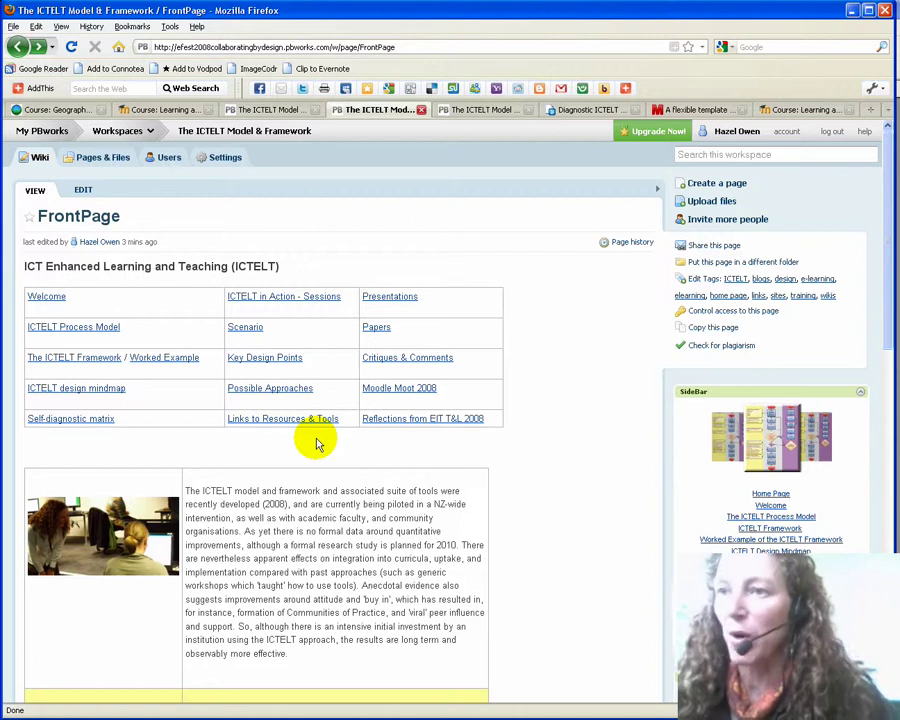
- Return to the Scenario Appendices page and scroll through the Appendix 6 scaffolding sections
{"action": "left_click", "coordinate": [489, 112]}
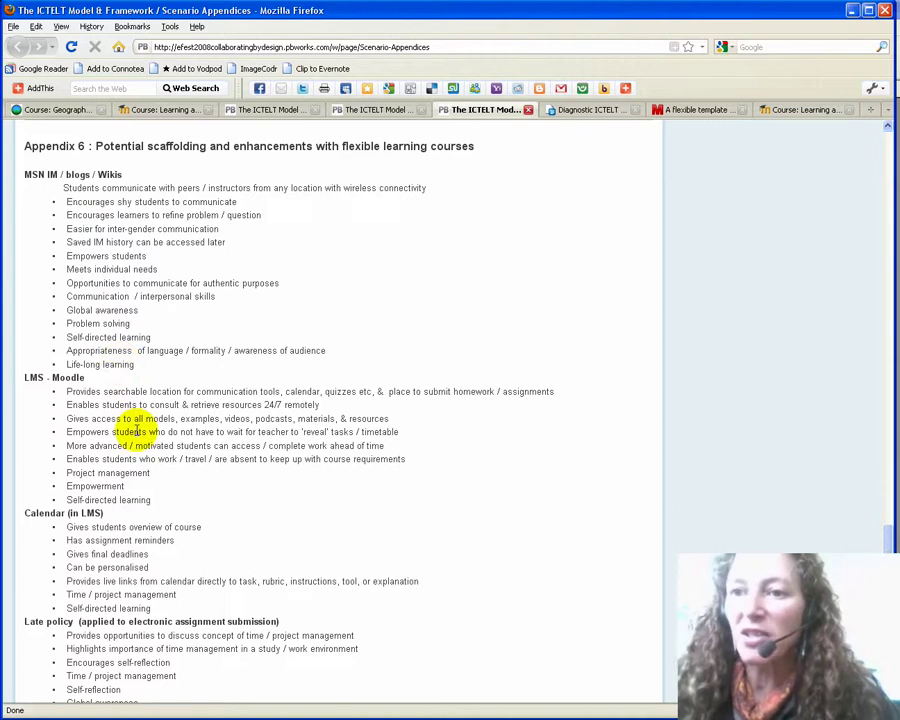
{"action": "scroll", "coordinate": [136, 432], "scroll_direction": "down", "scroll_amount": 2}
{"action": "scroll", "coordinate": [138, 436], "scroll_direction": "down", "scroll_amount": 2}
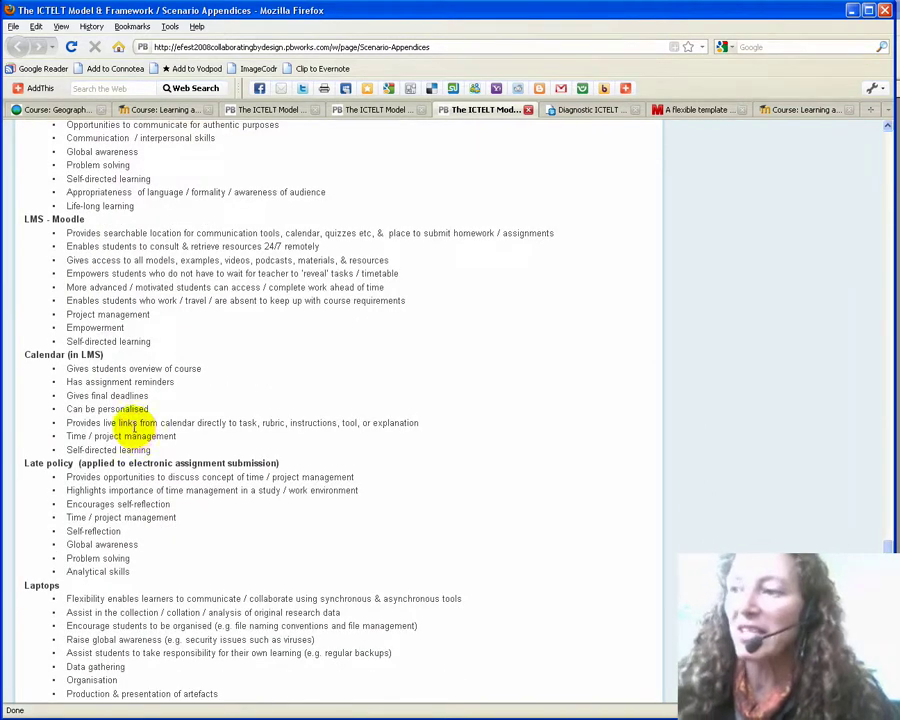
{"action": "scroll", "coordinate": [136, 432], "scroll_direction": "down", "scroll_amount": 2}
{"action": "scroll", "coordinate": [133, 427], "scroll_direction": "down", "scroll_amount": 4}
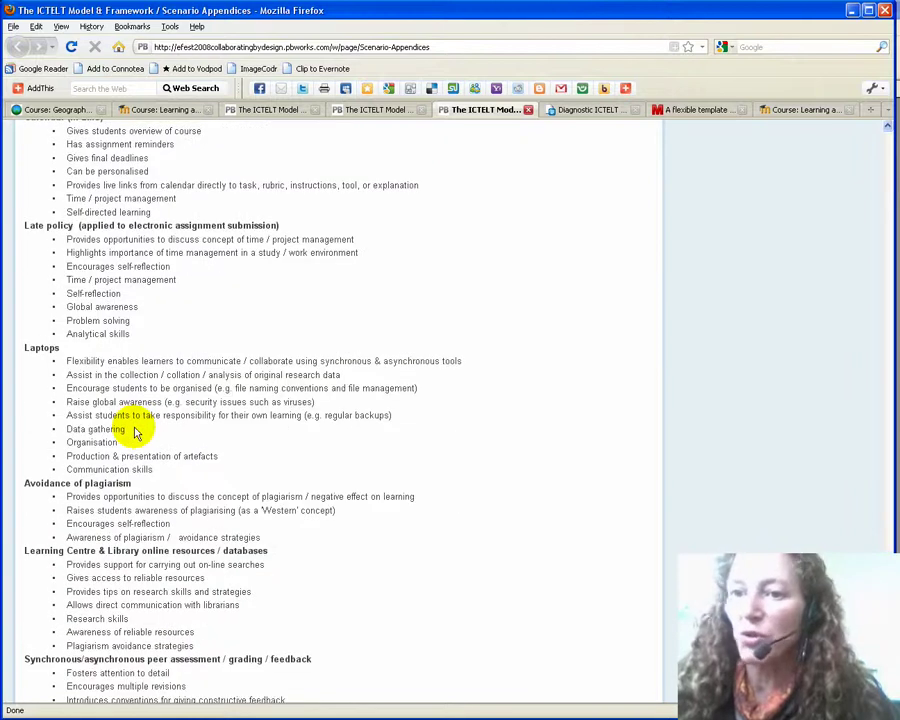
{"action": "scroll", "coordinate": [137, 432], "scroll_direction": "down", "scroll_amount": 2}
{"action": "scroll", "coordinate": [135, 428], "scroll_direction": "down", "scroll_amount": 2}
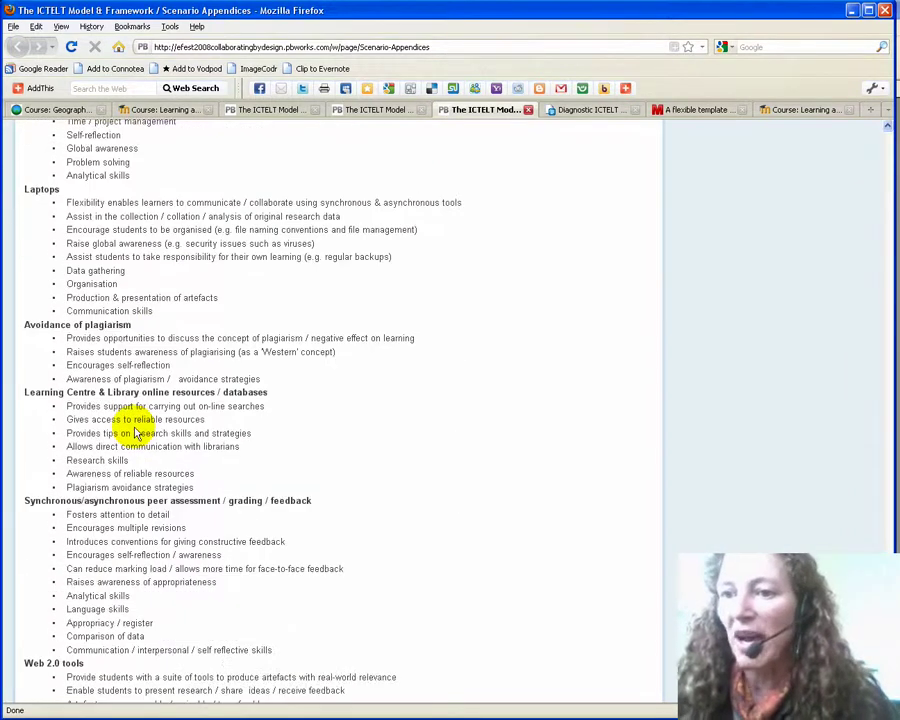
{"action": "scroll", "coordinate": [133, 430], "scroll_direction": "down", "scroll_amount": 2}
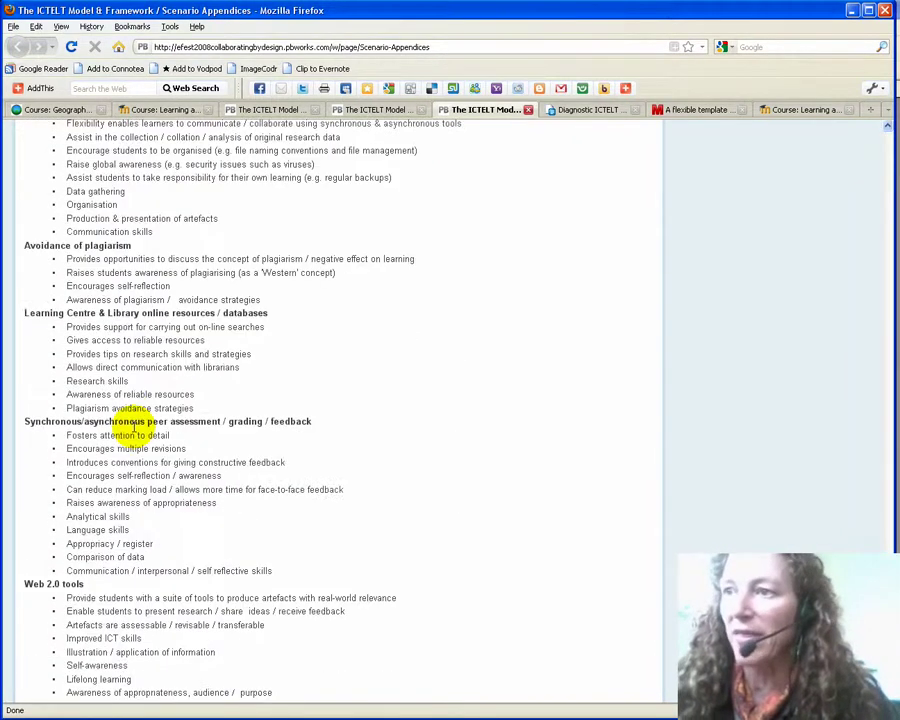
- View the Diagnostic ICTELT Matrix, then bring up the 'A flexible template for LMS course design' mind map
{"action": "left_click", "coordinate": [583, 110]}
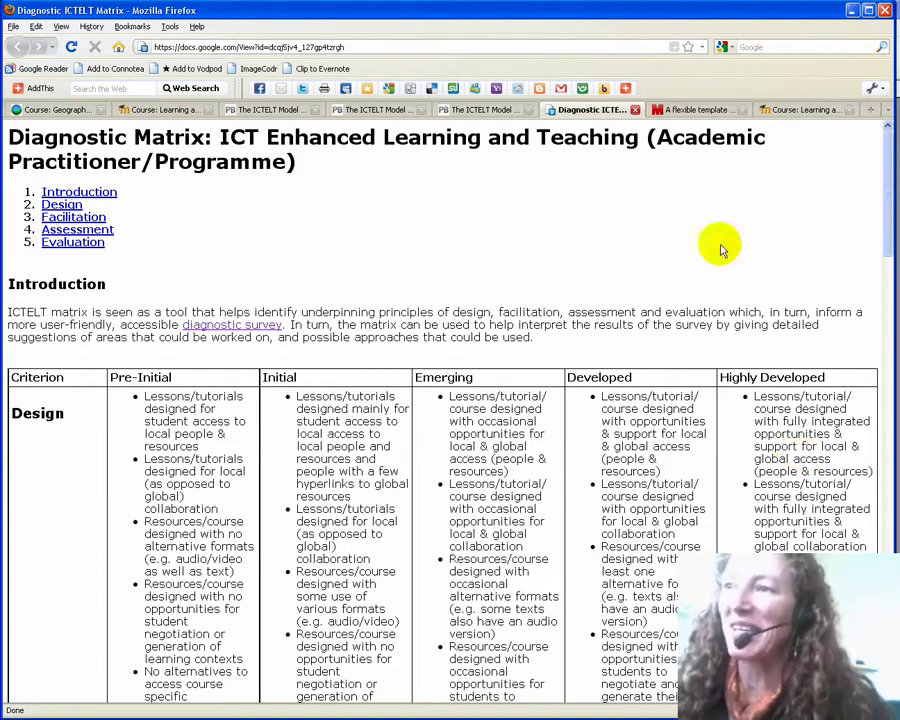
{"action": "left_click", "coordinate": [703, 114]}
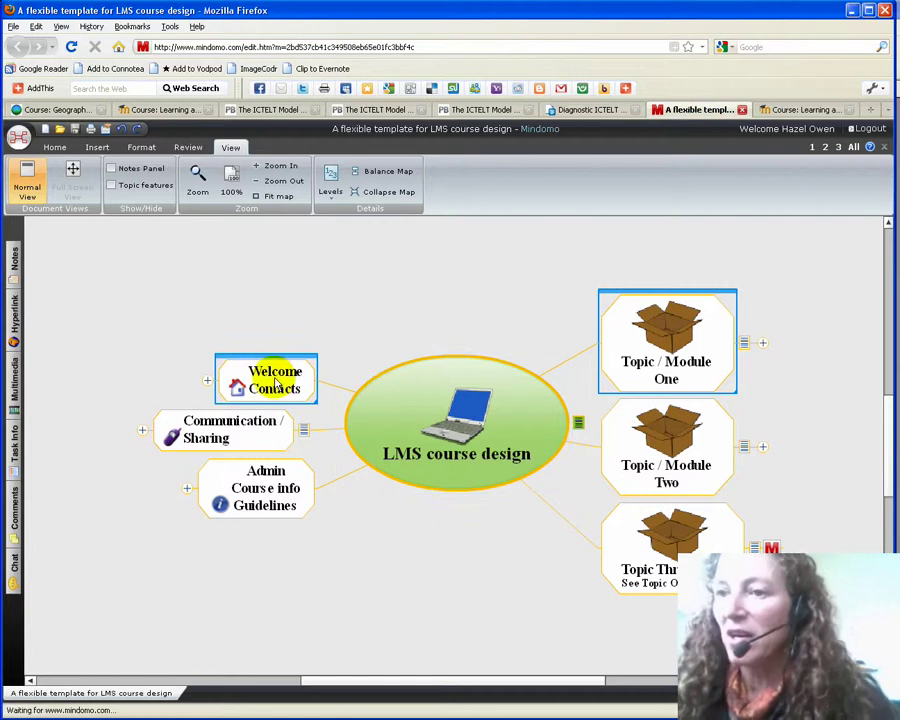
- Glance at the Moodle Learning and Teaching Resources course, then return to the LMS course design map
{"action": "left_click", "coordinate": [804, 110]}
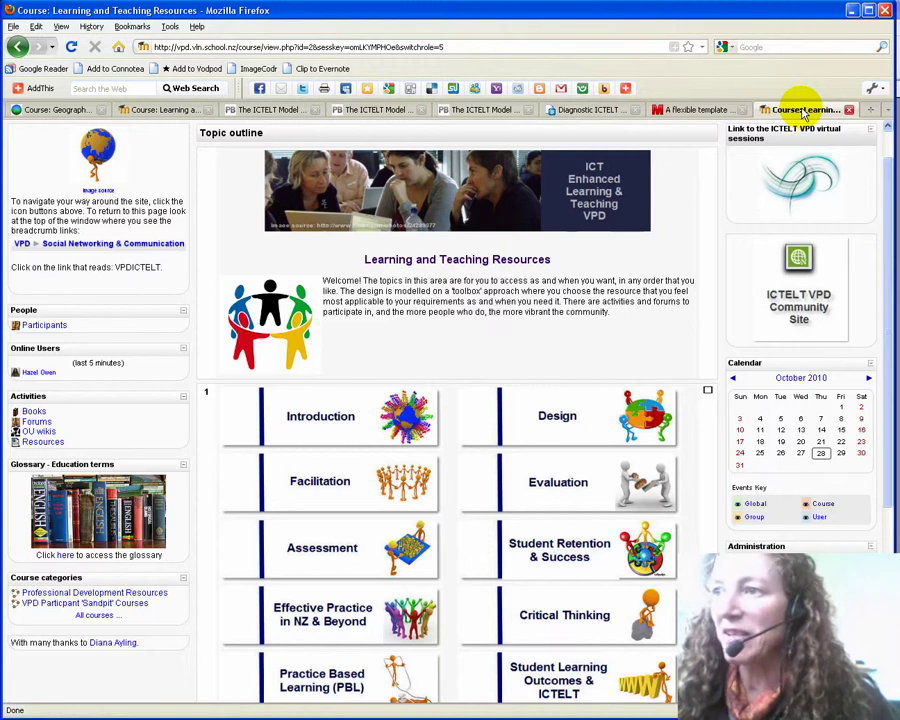
{"action": "left_click", "coordinate": [686, 110]}
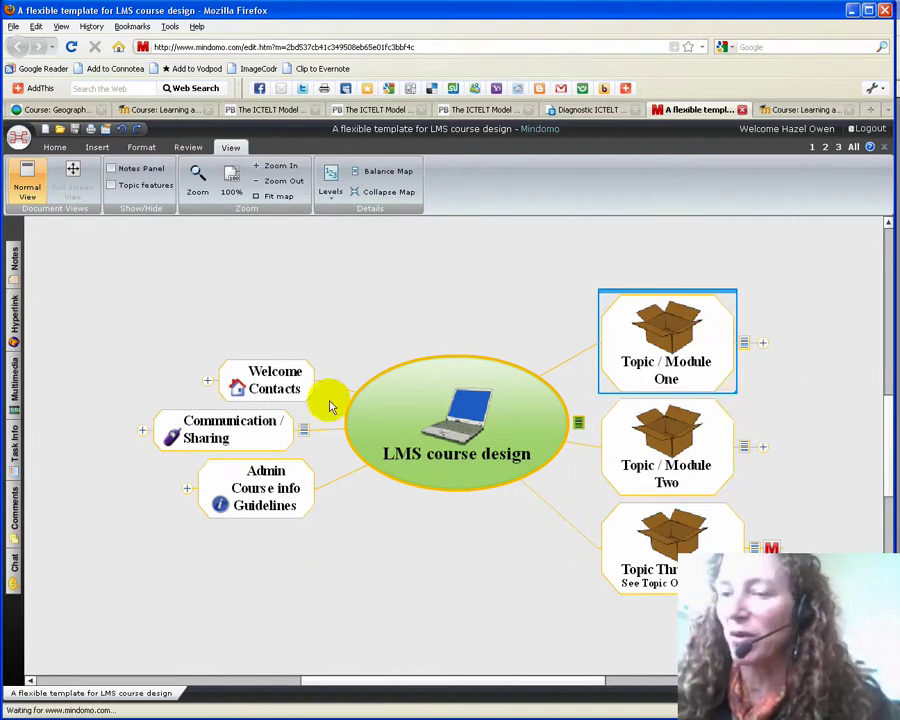
- Expand Welcome Contacts, pan across its subtopics, then collapse the branch again
{"action": "left_click", "coordinate": [208, 383]}
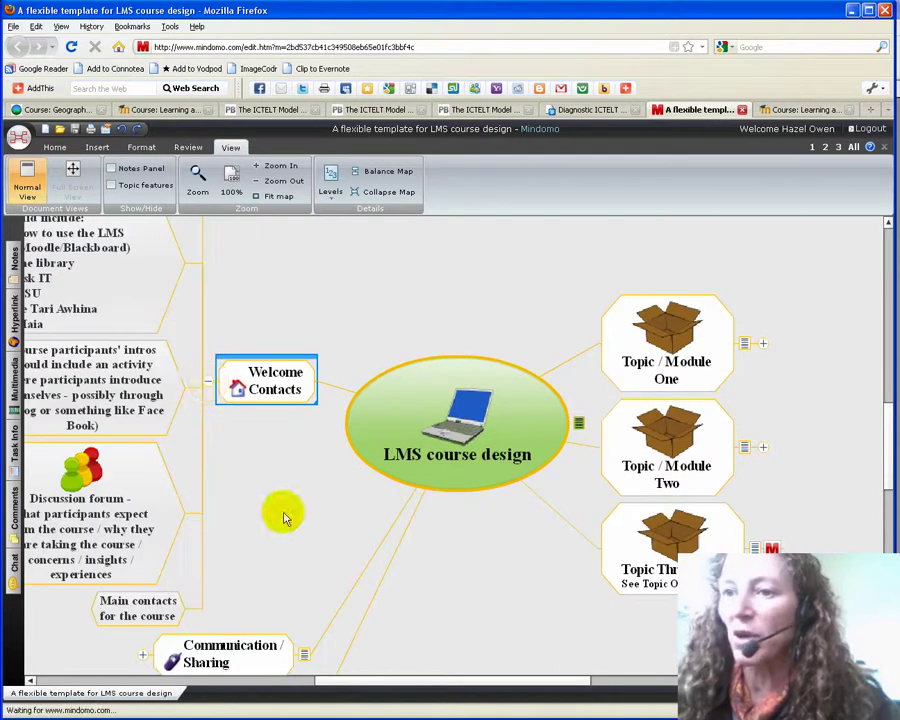
{"action": "left_click_drag", "start_coordinate": [272, 528], "coordinate": [480, 567]}
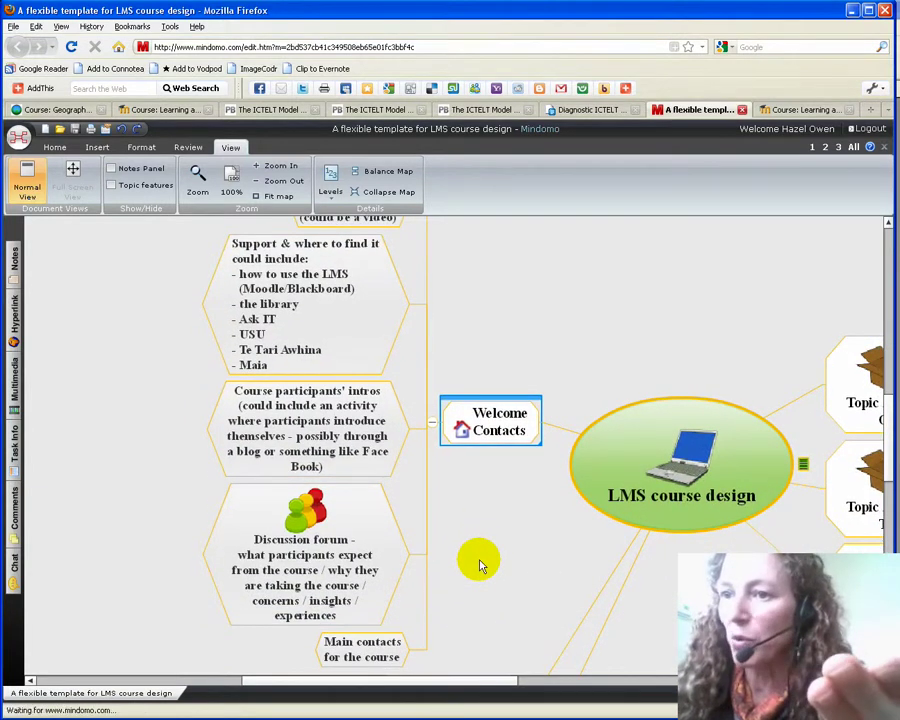
{"action": "left_click_drag", "start_coordinate": [480, 565], "coordinate": [446, 431]}
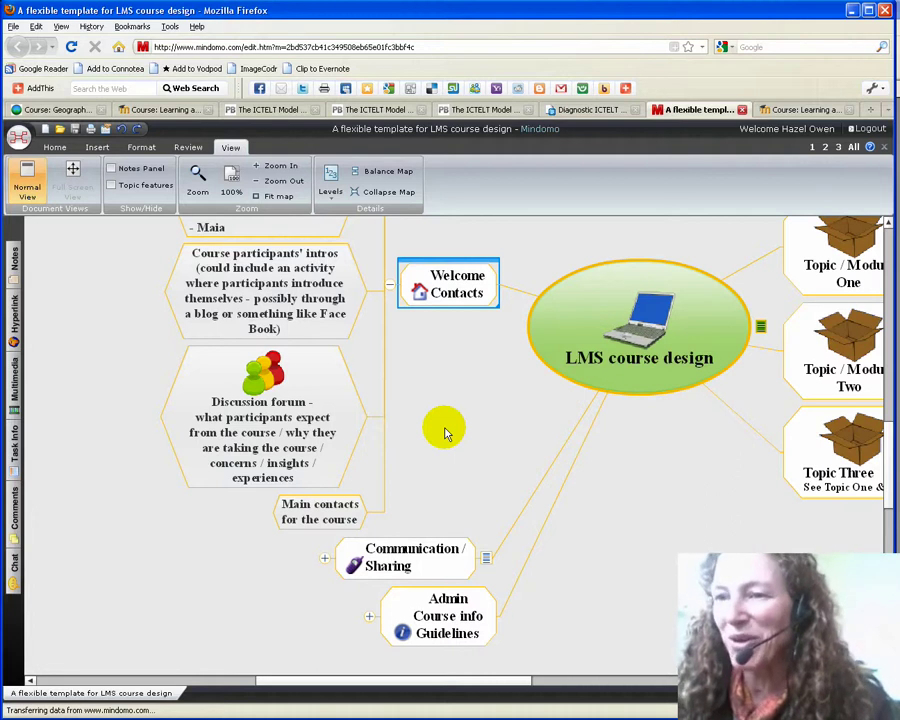
{"action": "left_click_drag", "start_coordinate": [446, 431], "coordinate": [402, 314]}
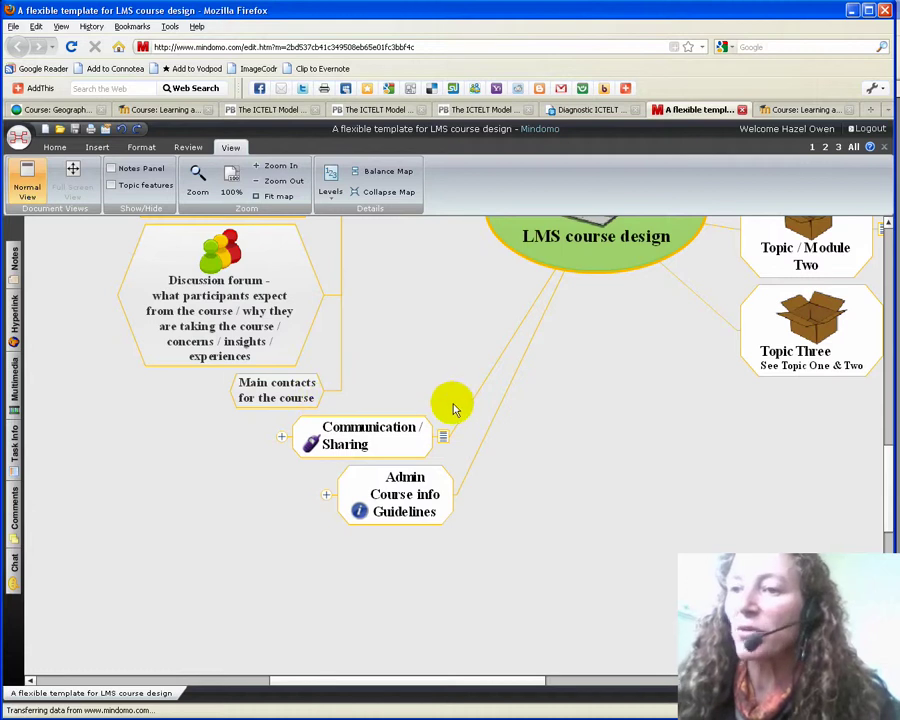
{"action": "left_click", "coordinate": [610, 340]}
{"action": "left_click_drag", "start_coordinate": [610, 340], "coordinate": [637, 519]}
{"action": "left_click", "coordinate": [373, 341]}
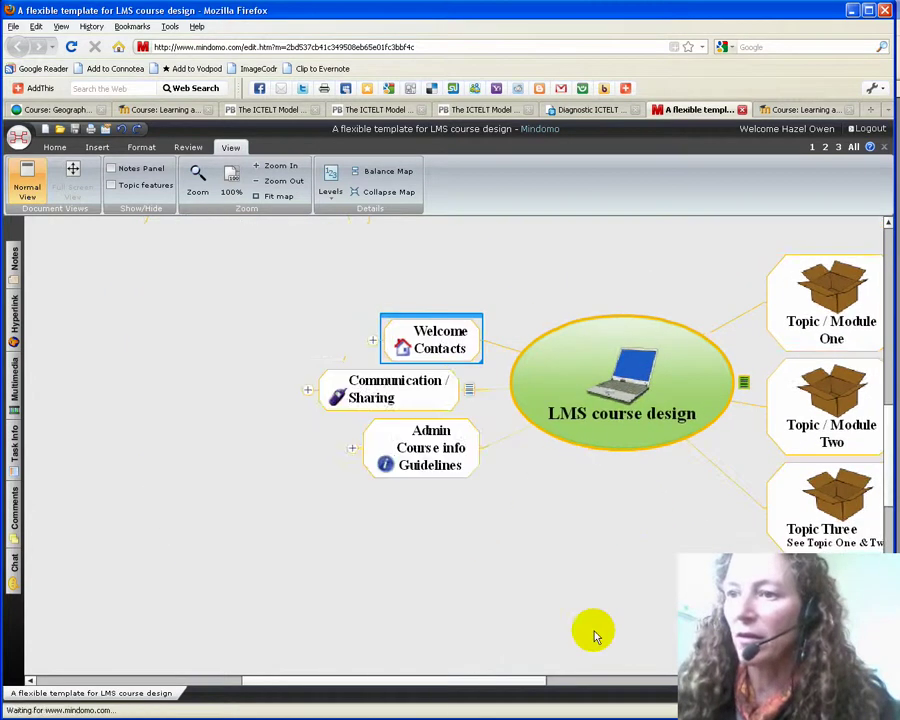
- Expand the Communication / Sharing and Admin / Course info / Guidelines branches and recentre the map
{"action": "left_click", "coordinate": [307, 389]}
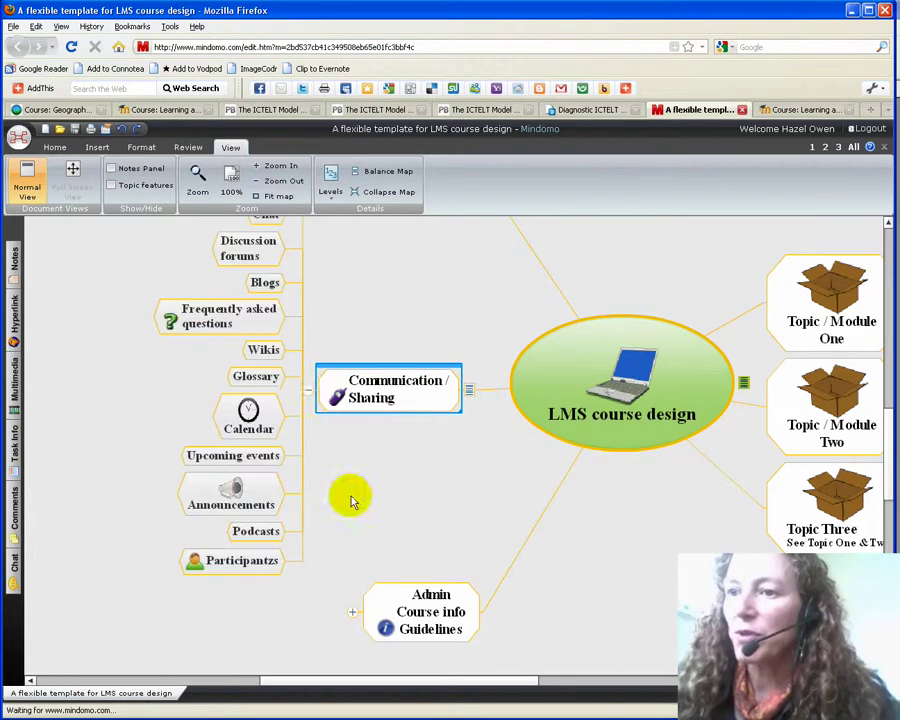
{"action": "left_click", "coordinate": [310, 392]}
{"action": "left_click", "coordinate": [350, 446]}
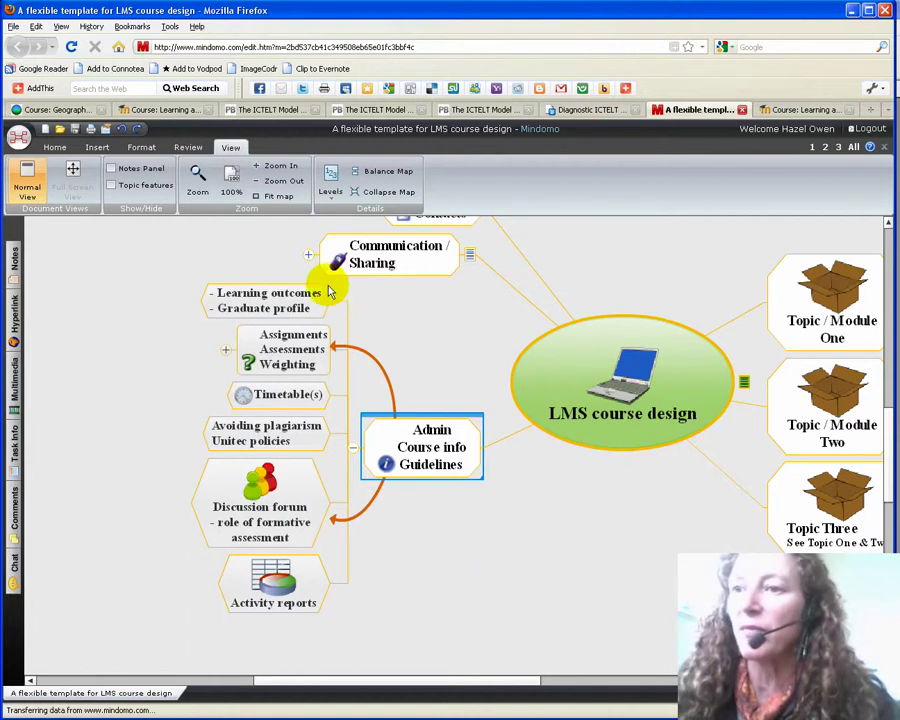
{"action": "left_click", "coordinate": [307, 255]}
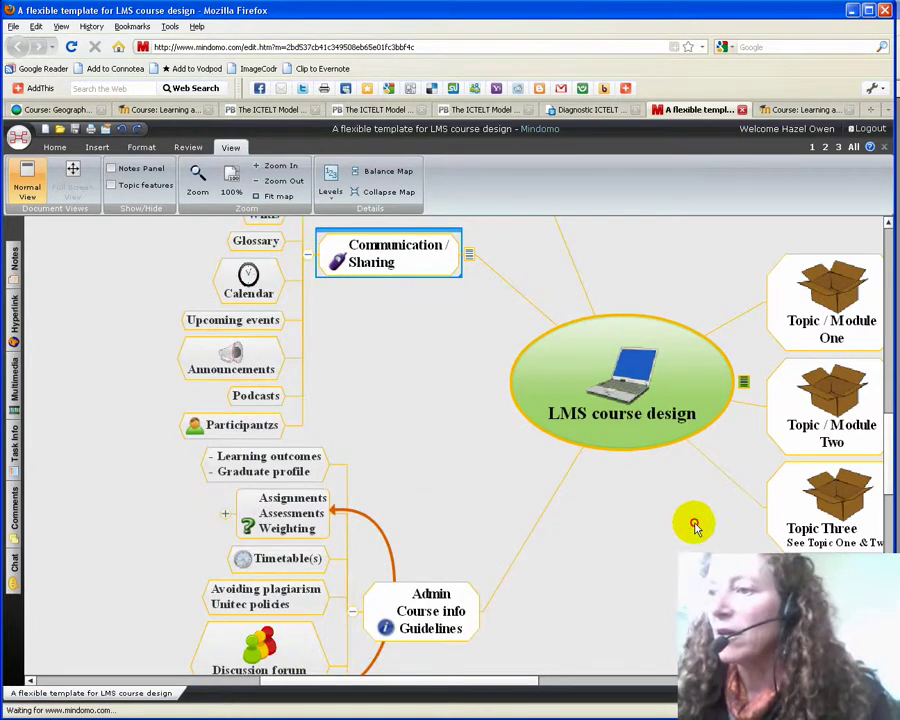
{"action": "left_click_drag", "start_coordinate": [690, 524], "coordinate": [391, 590]}
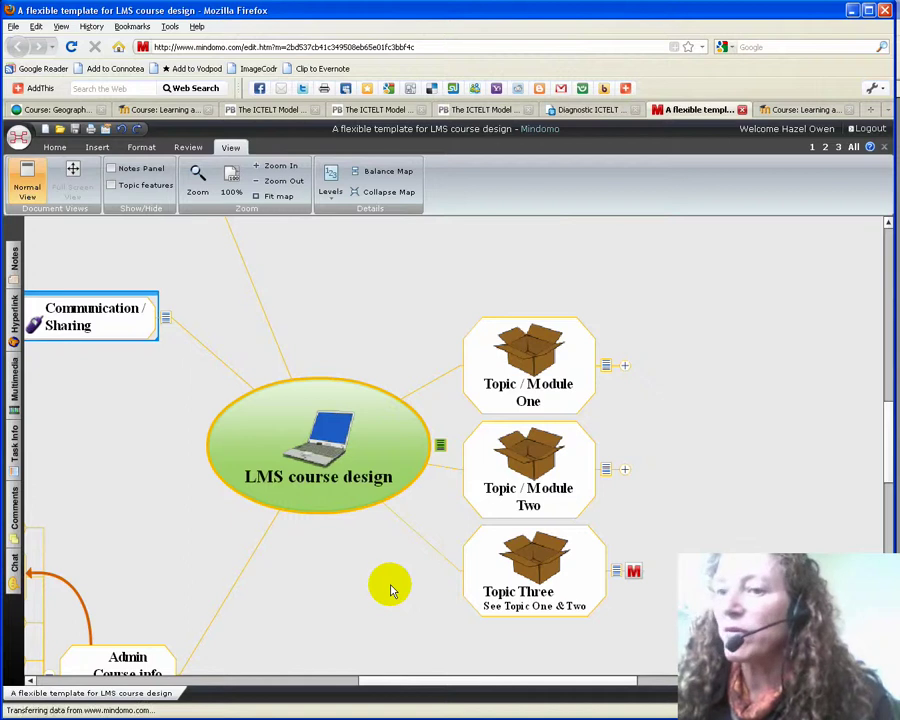
{"action": "left_click", "coordinate": [626, 368]}
{"action": "left_click_drag", "start_coordinate": [542, 482], "coordinate": [287, 514]}
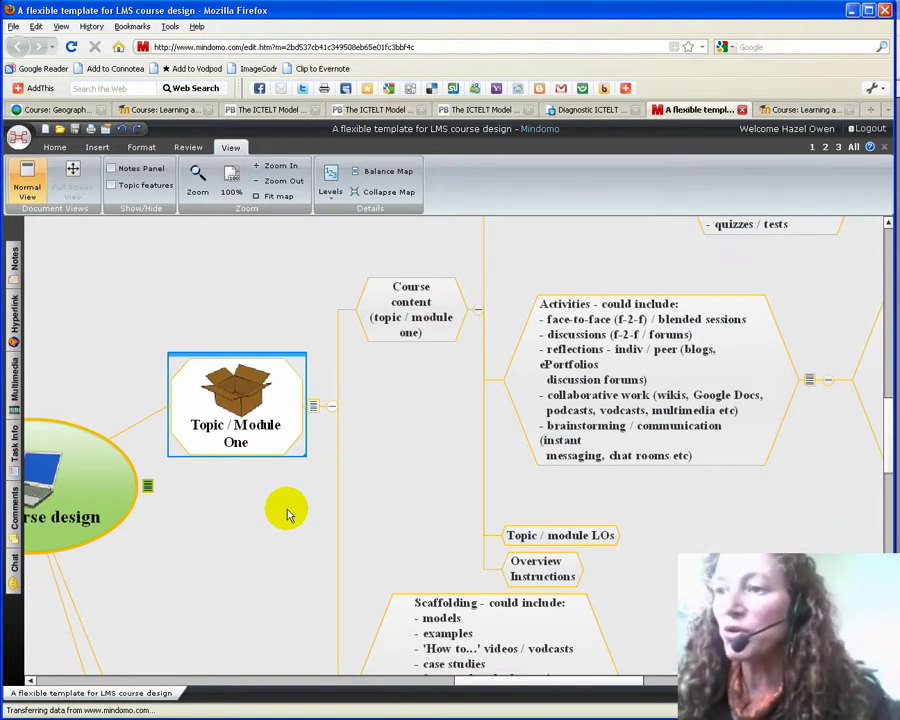
{"action": "left_click_drag", "start_coordinate": [287, 514], "coordinate": [297, 366]}
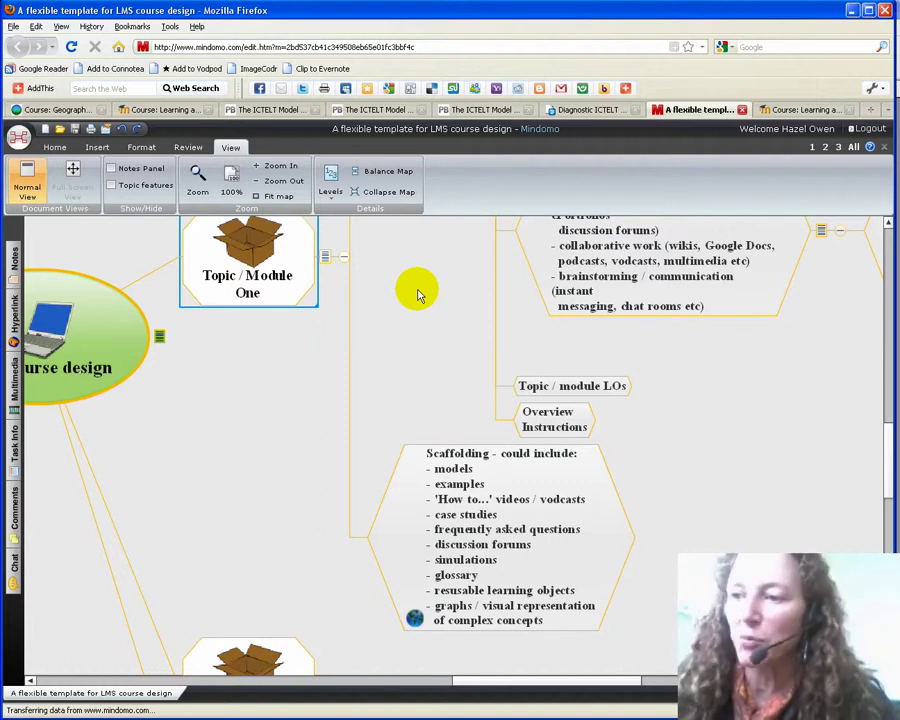
{"action": "left_click_drag", "start_coordinate": [442, 248], "coordinate": [225, 438]}
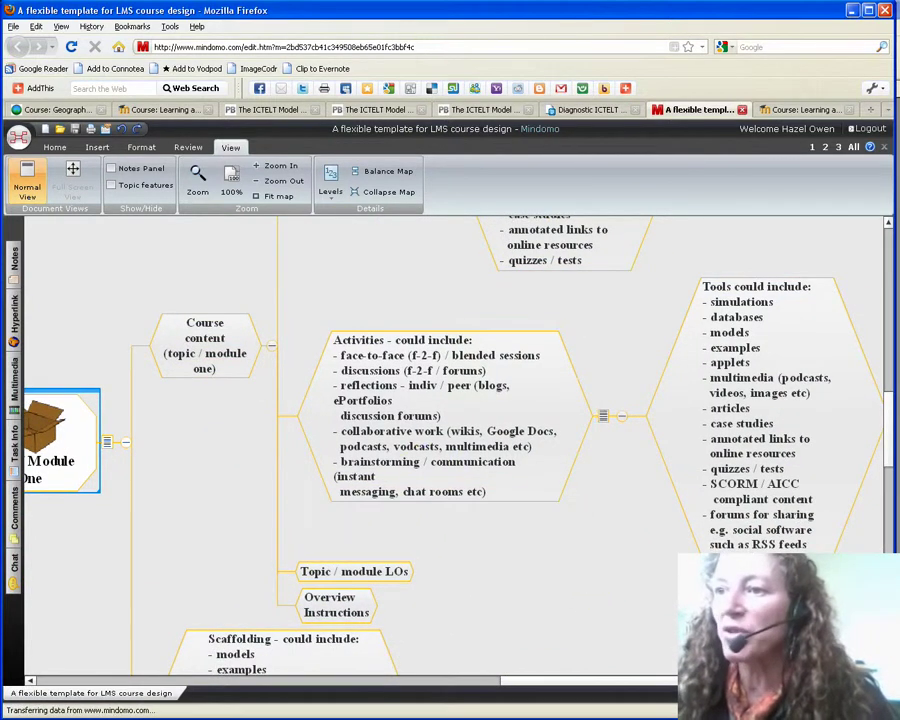
{"action": "left_click_drag", "start_coordinate": [668, 580], "coordinate": [502, 578]}
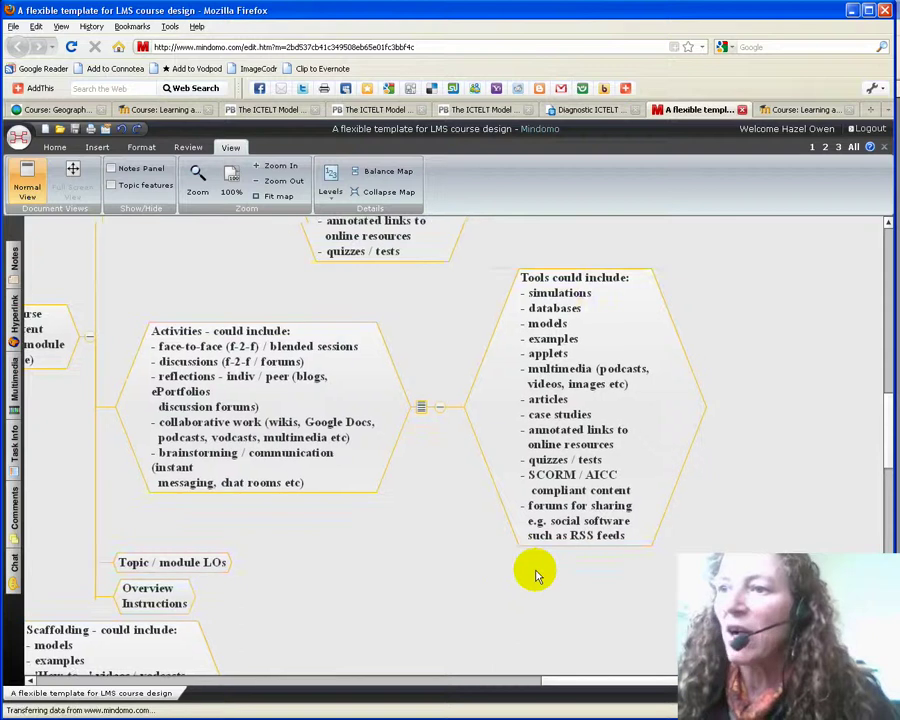
{"action": "left_click", "coordinate": [557, 290]}
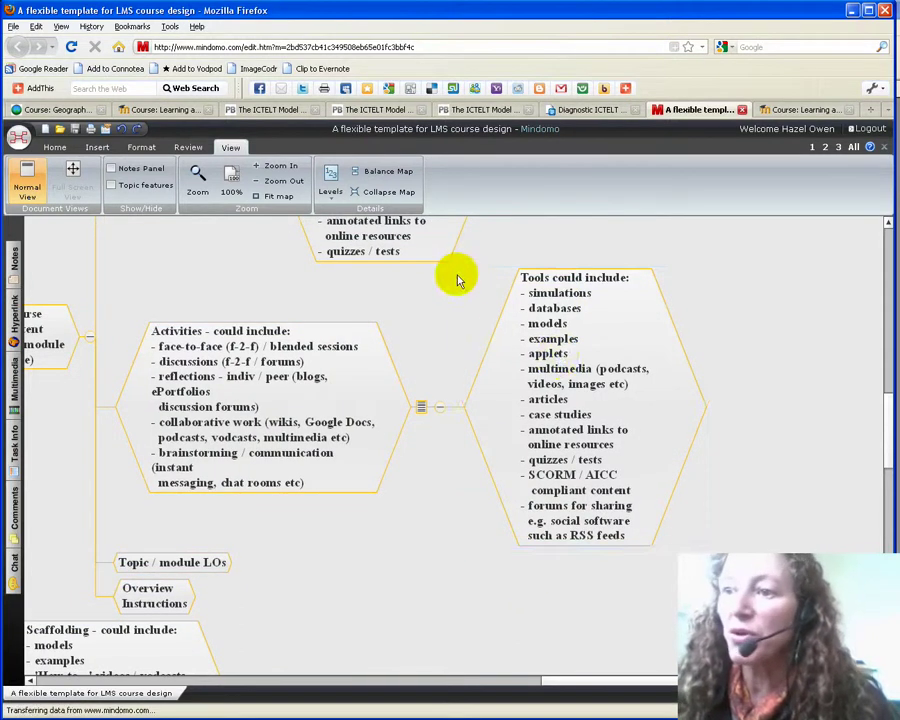
{"action": "left_click_drag", "start_coordinate": [458, 275], "coordinate": [527, 331]}
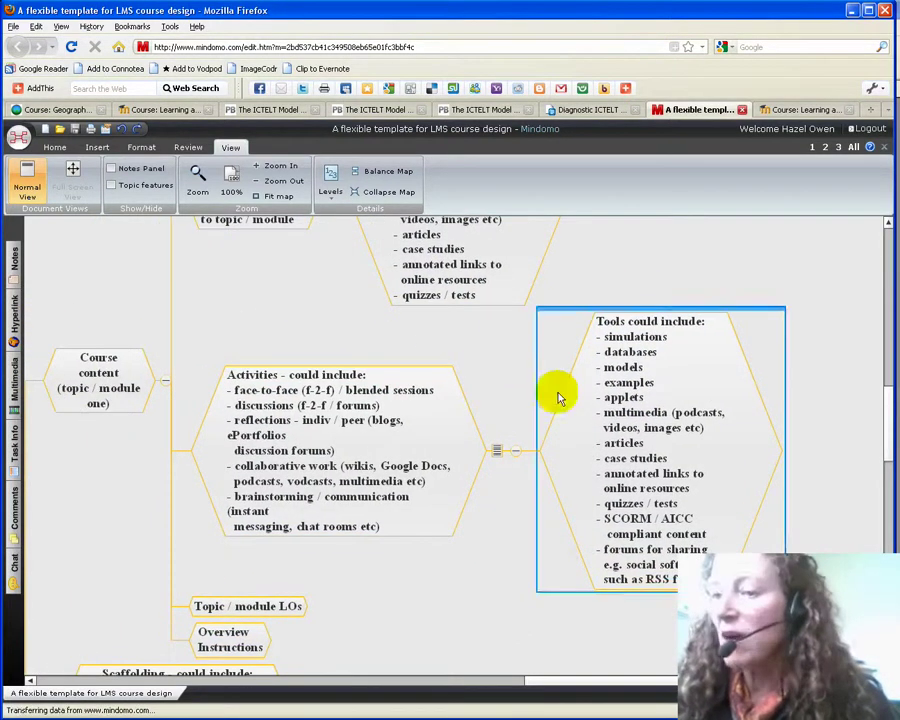
{"action": "left_click_drag", "start_coordinate": [297, 255], "coordinate": [358, 472]}
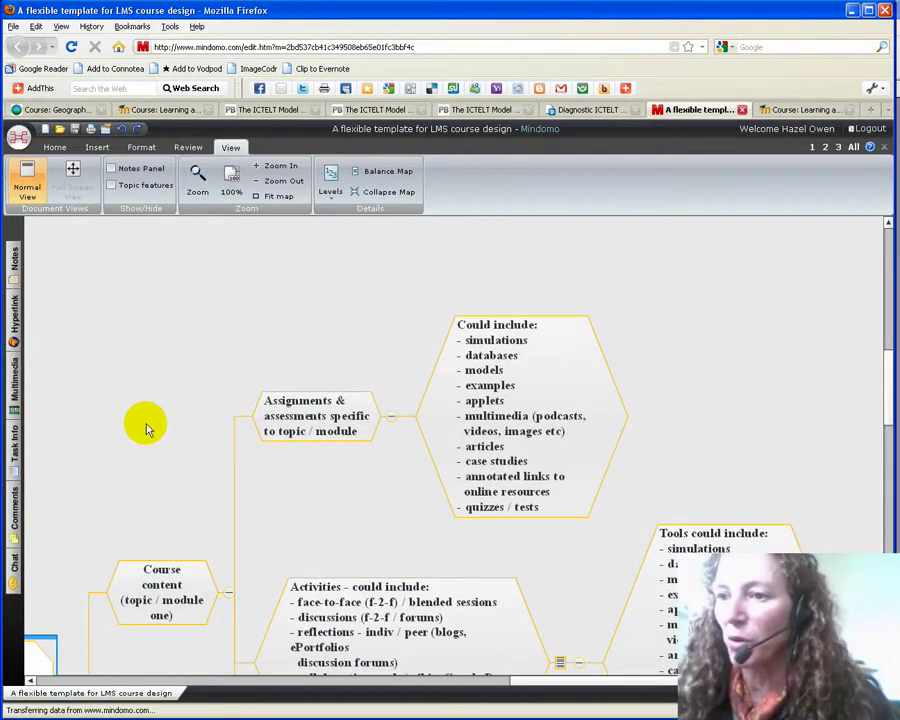
{"action": "left_click_drag", "start_coordinate": [116, 402], "coordinate": [500, 194]}
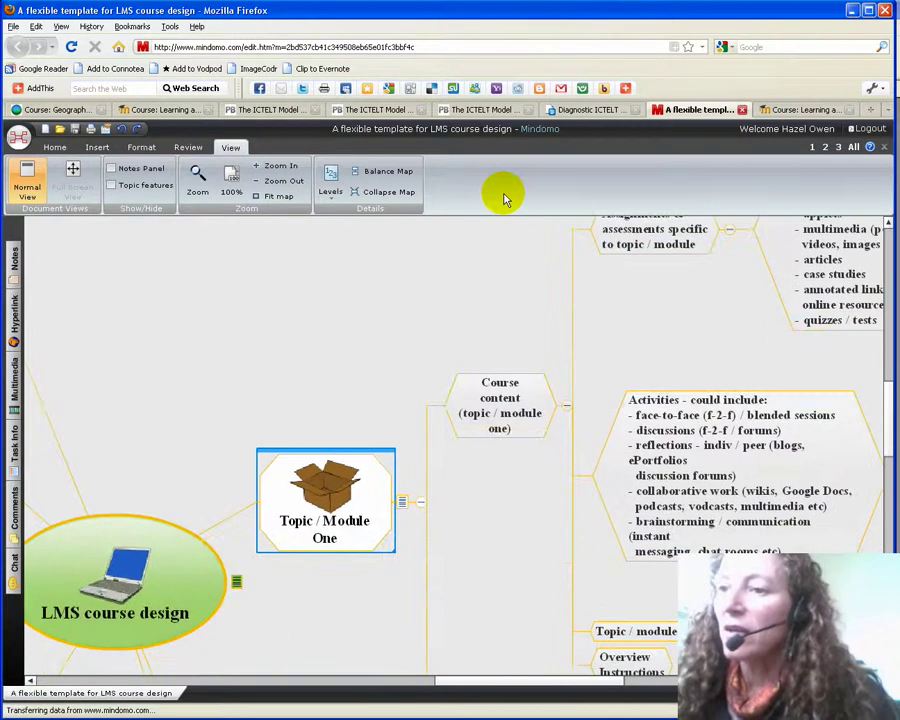
{"action": "left_click", "coordinate": [419, 505]}
{"action": "left_click_drag", "start_coordinate": [215, 412], "coordinate": [438, 336]}
{"action": "left_click_drag", "start_coordinate": [368, 368], "coordinate": [376, 353]}
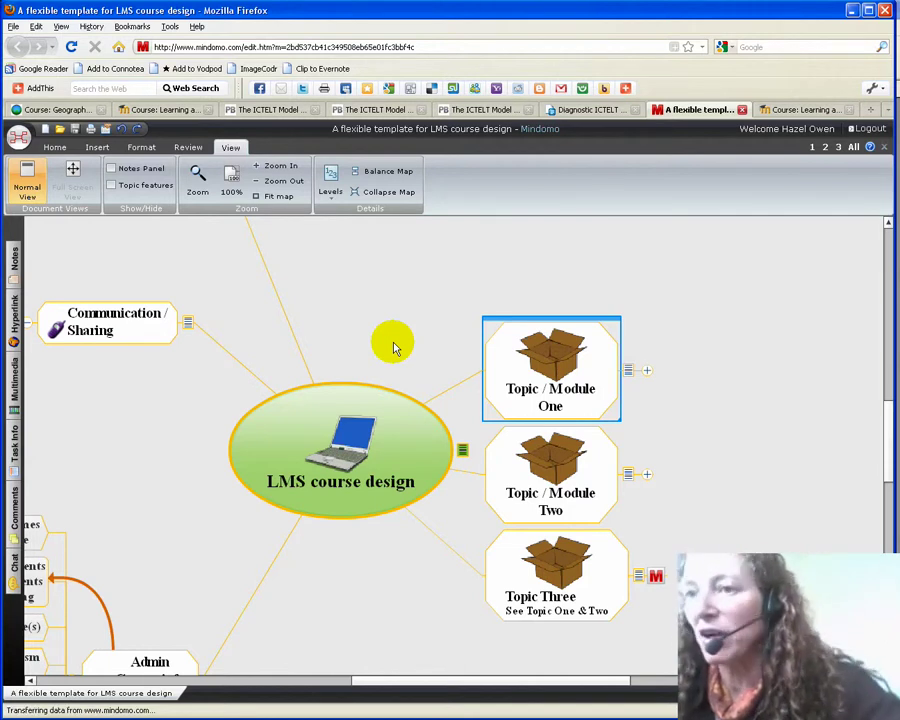
- Switch to the Learning and Teaching Resources course page showing Introduction, Design and Facilitation tiles
{"action": "left_click", "coordinate": [800, 112]}
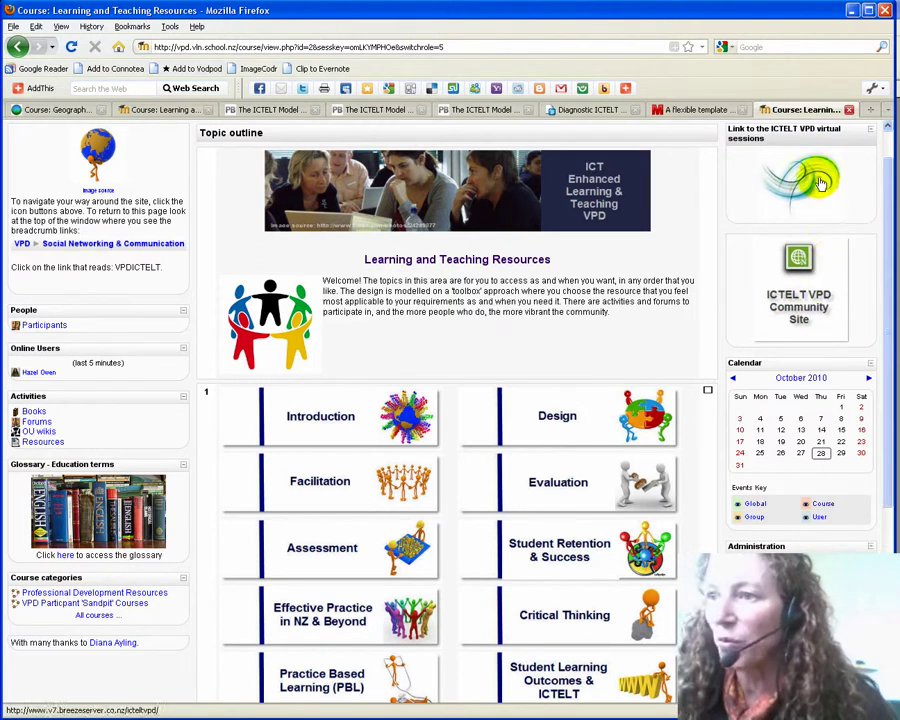
- Open the Design book and page through the ACTIVITY, EXAMPLES and Learning styles DISCUSSION chapters
{"action": "left_click", "coordinate": [541, 432]}
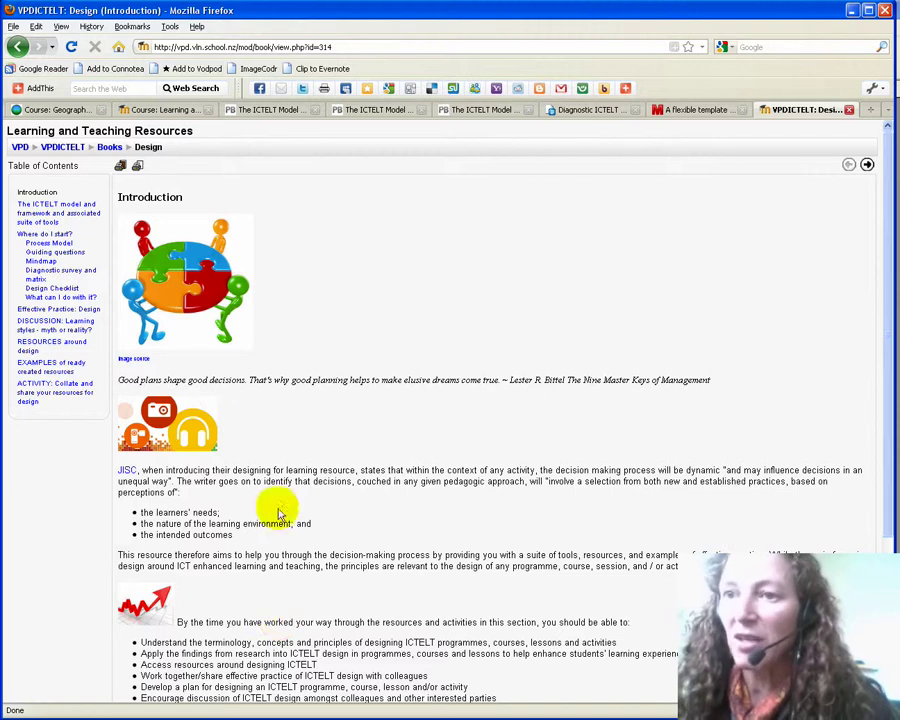
{"action": "left_click", "coordinate": [60, 391]}
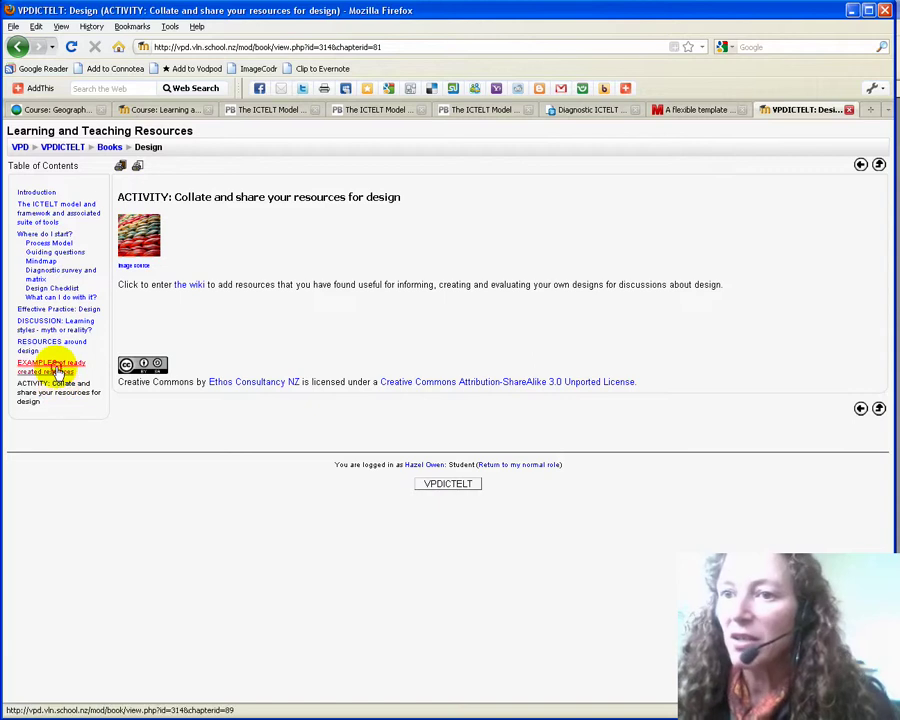
{"action": "left_click", "coordinate": [55, 371]}
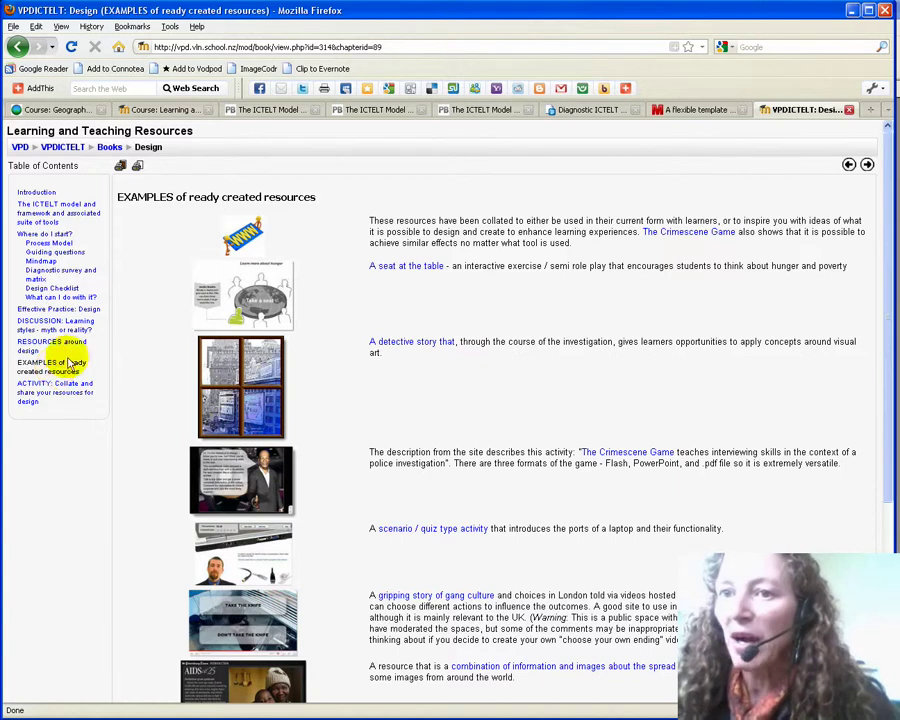
{"action": "left_click", "coordinate": [71, 327]}
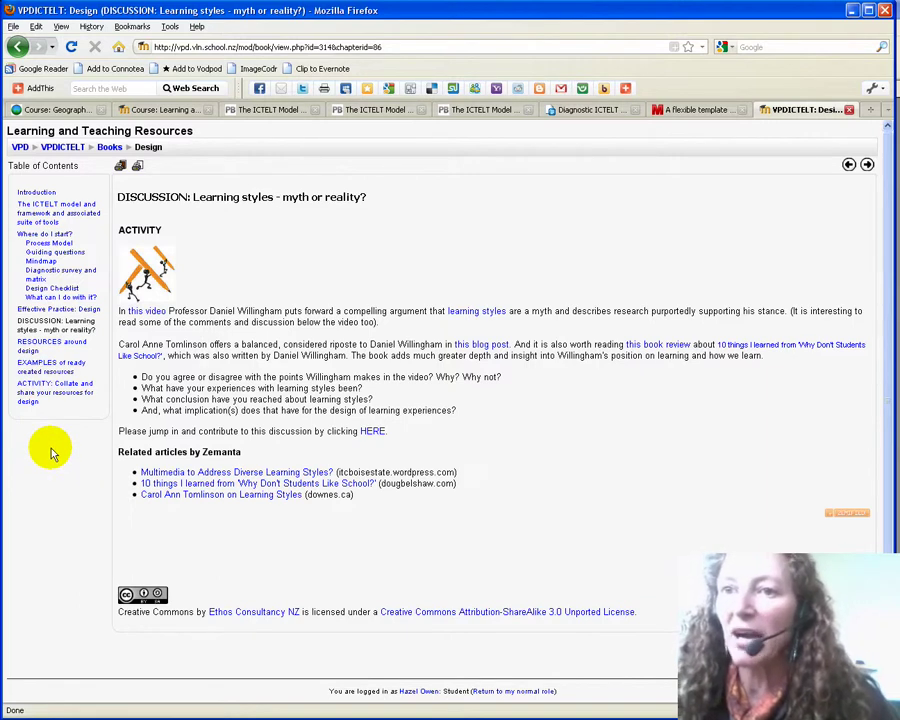
- Open the Design book's 'Effective Practice: Design' chapter from the Table of Contents
{"action": "left_click", "coordinate": [86, 309]}
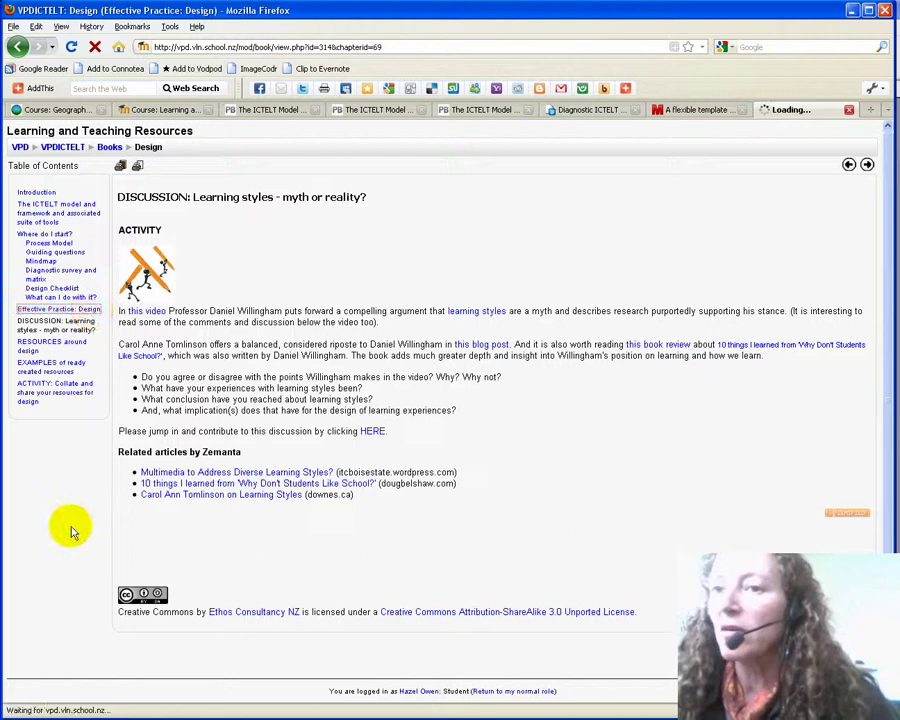